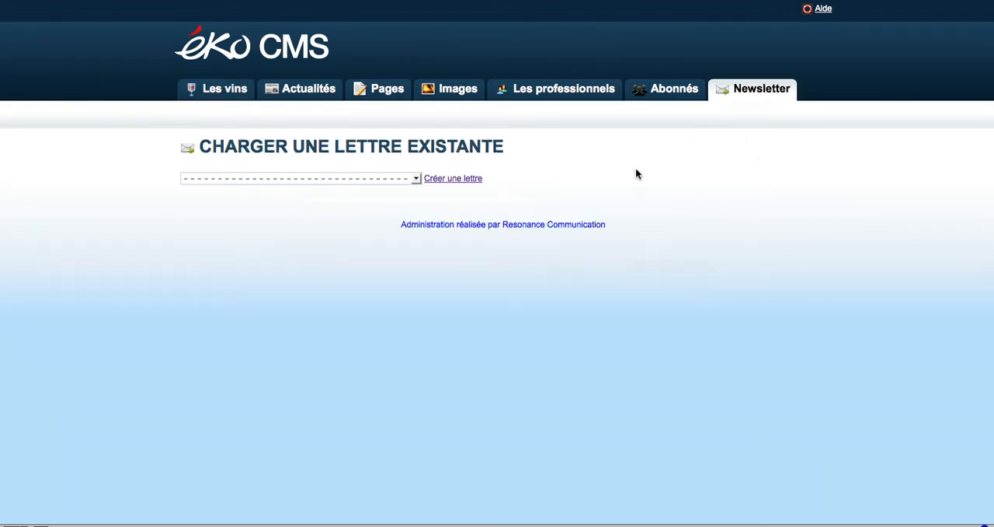
Step: Check the list of existing letters and create a new letter instead
left_click(416, 180)
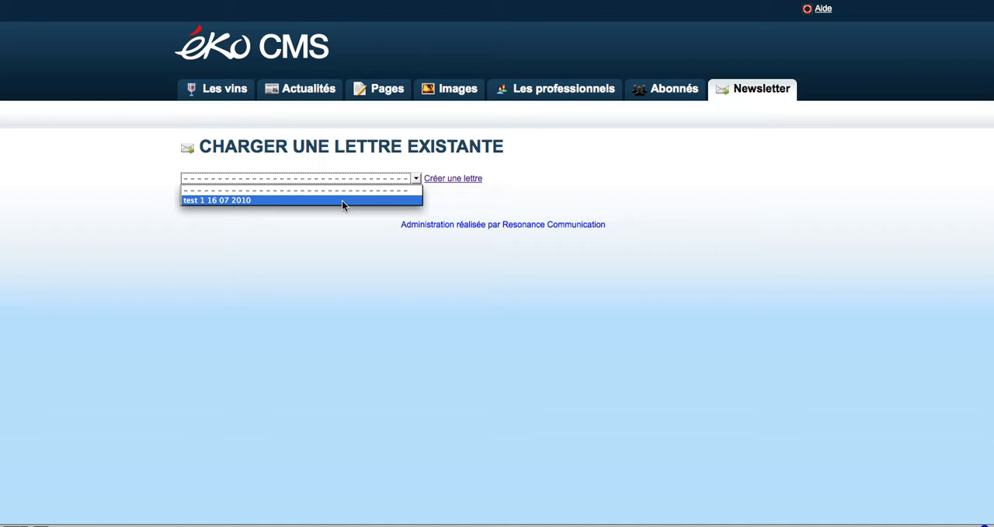
left_click(497, 196)
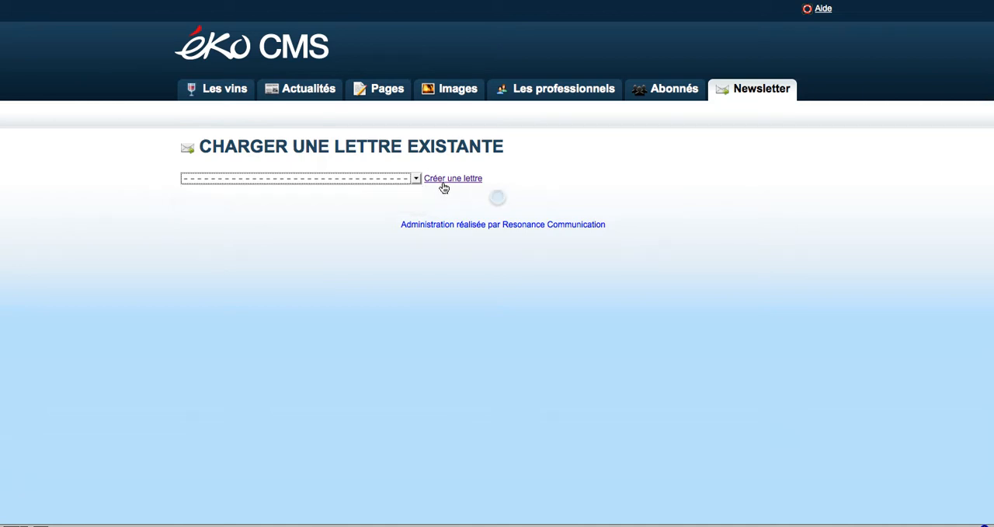
left_click(440, 185)
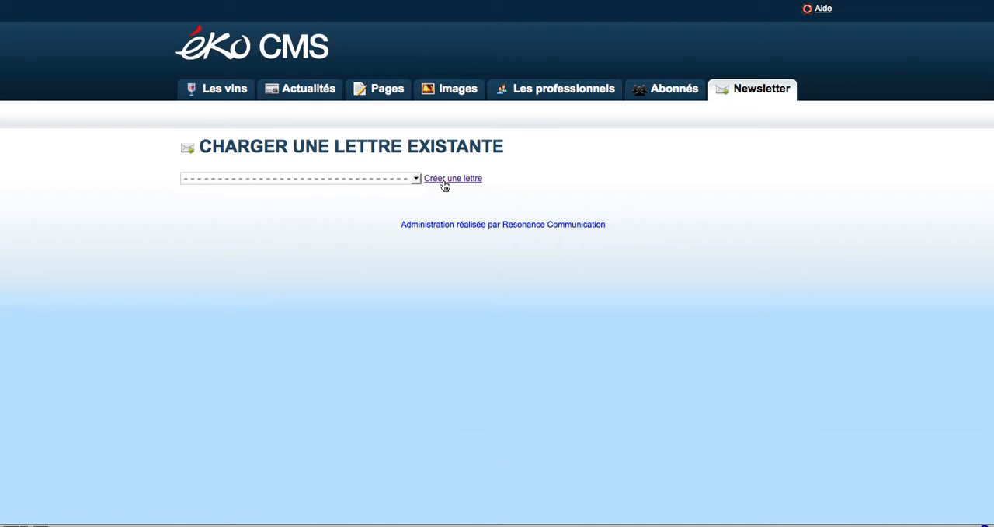
left_click(450, 179)
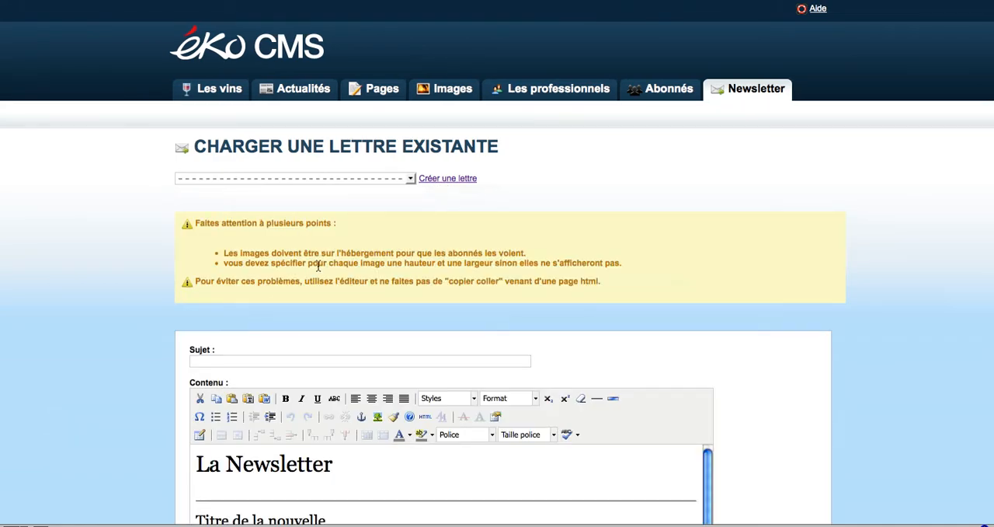
Step: Enter "Newsletter de juin" as the subject of the new letter
scroll(318, 264, "down", 1)
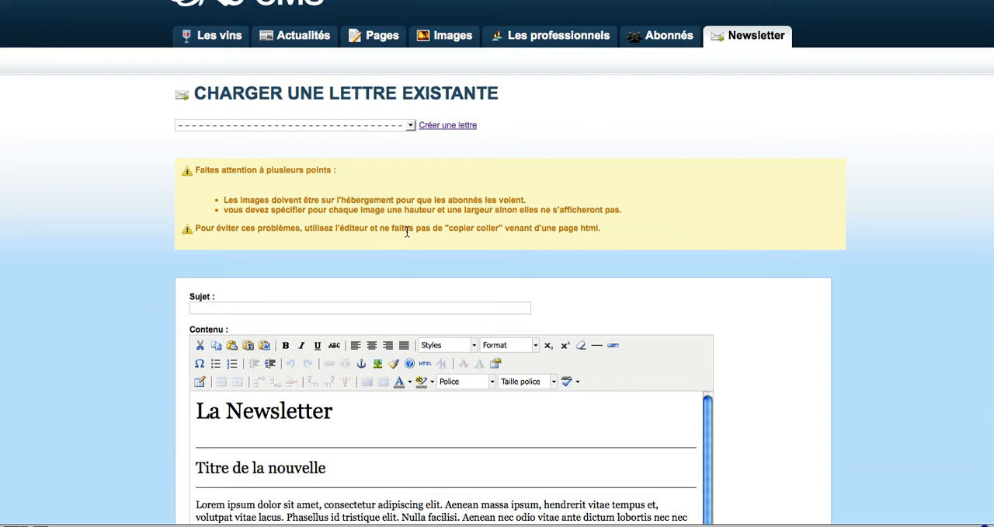
scroll(407, 231, "down", 1)
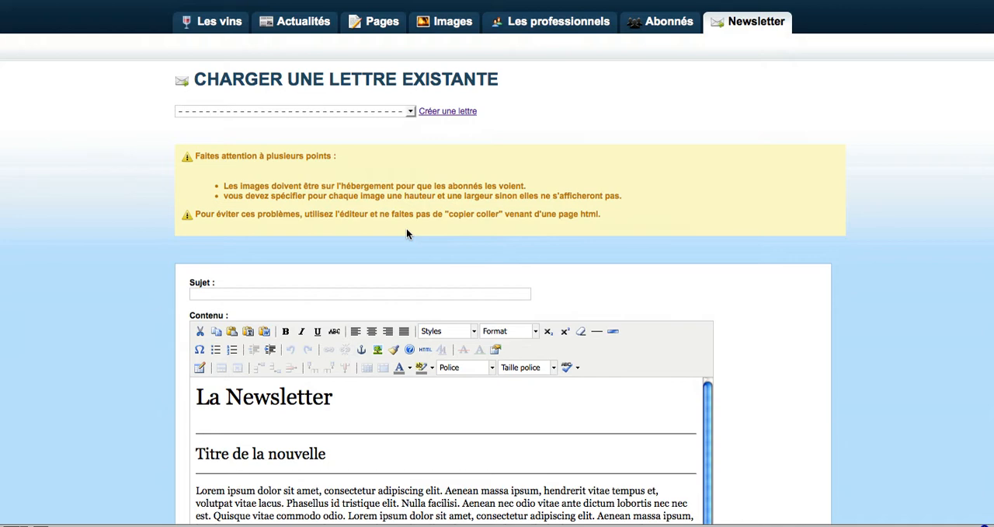
scroll(406, 234, "down", 5)
left_click(280, 180)
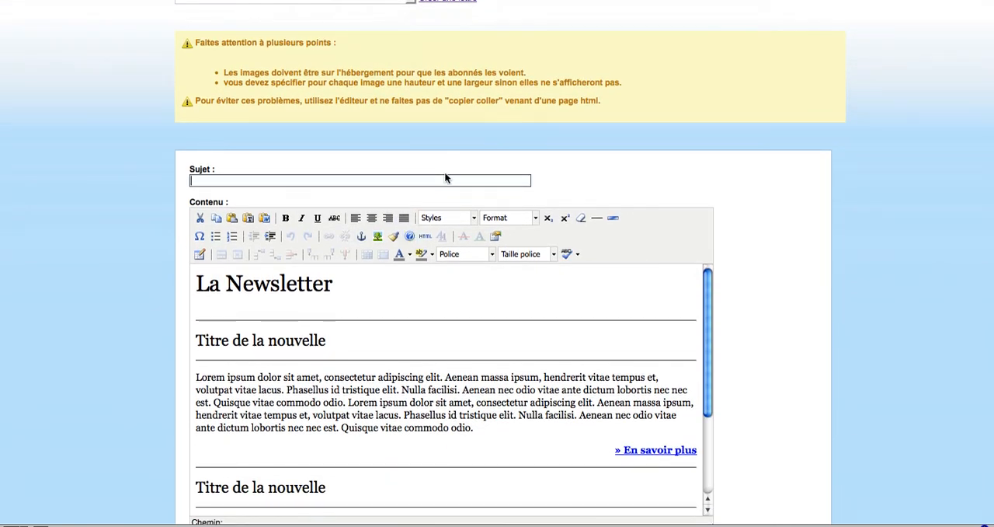
type("Newsletter de juin")
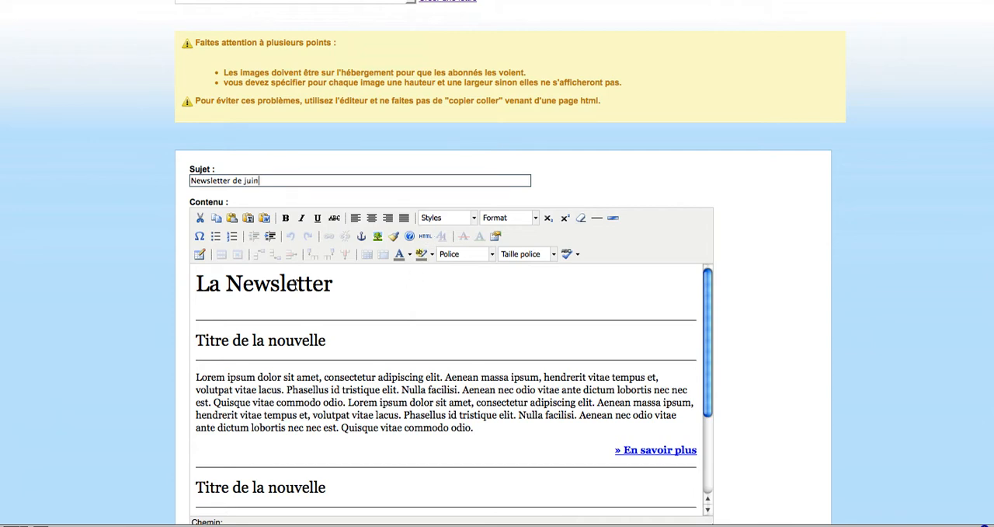
Step: Replace the first "Titre de la nouvelle" heading in the content with "Nouvelle cuvée"
scroll(318, 333, "down", 1)
scroll(341, 350, "up", 1)
left_click_drag(326, 345, 198, 342)
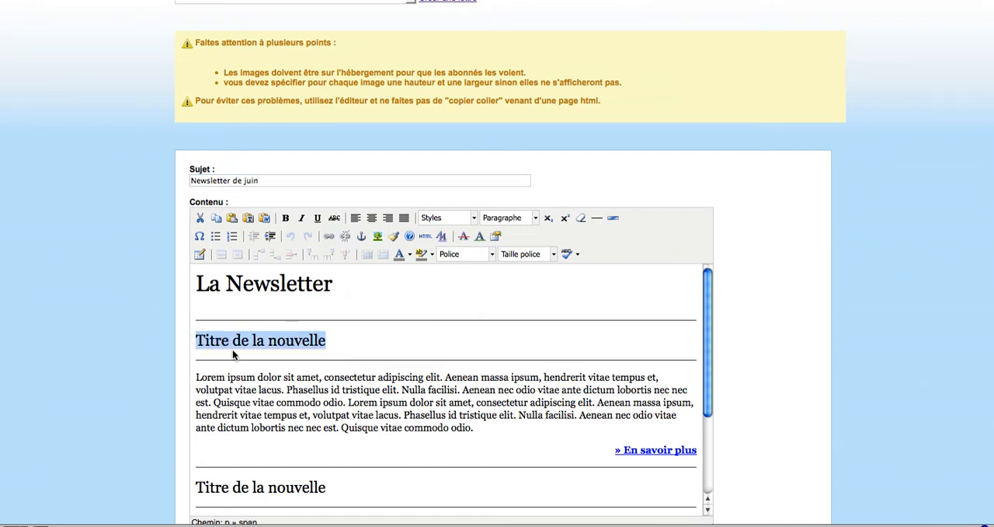
left_click(278, 385)
scroll(387, 400, "down", 2)
scroll(391, 399, "up", 1)
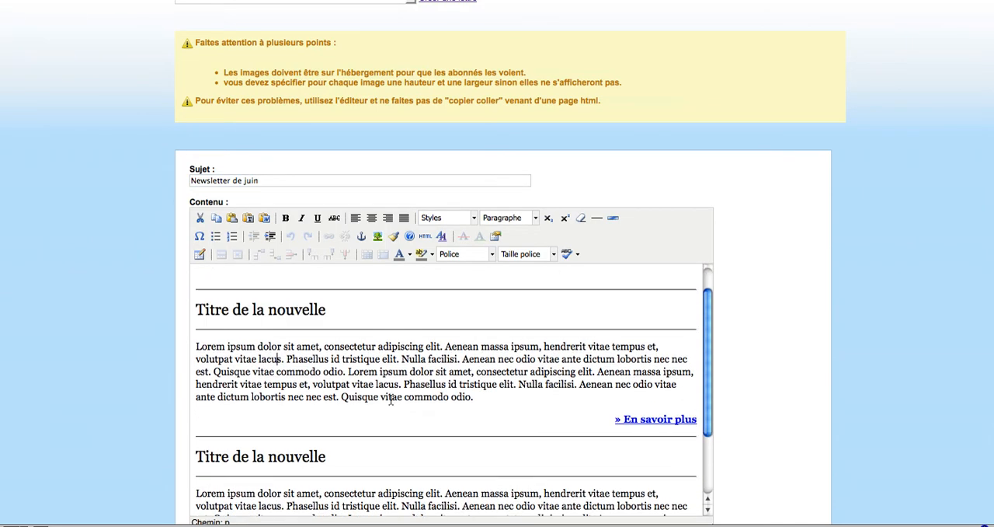
scroll(391, 399, "up", 1)
left_click_drag(327, 341, 196, 342)
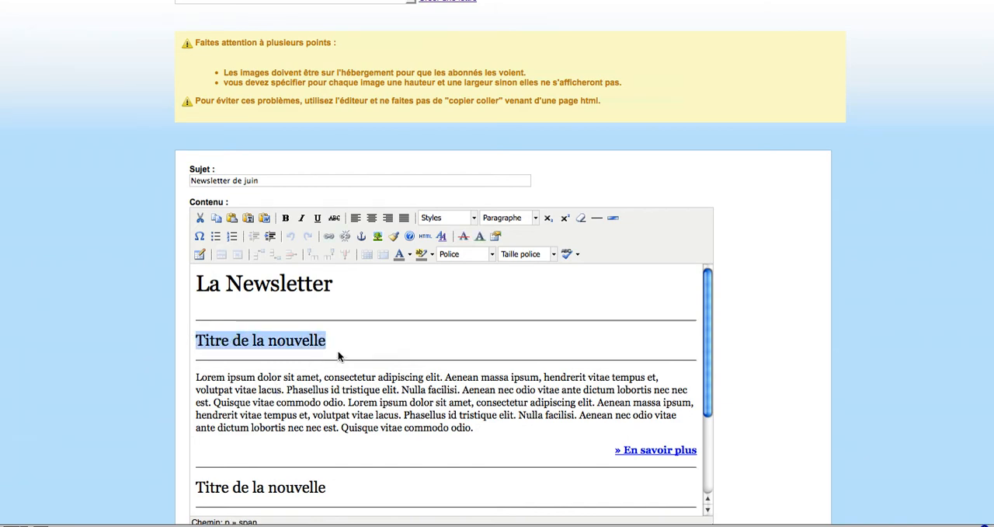
type("Nouvelle")
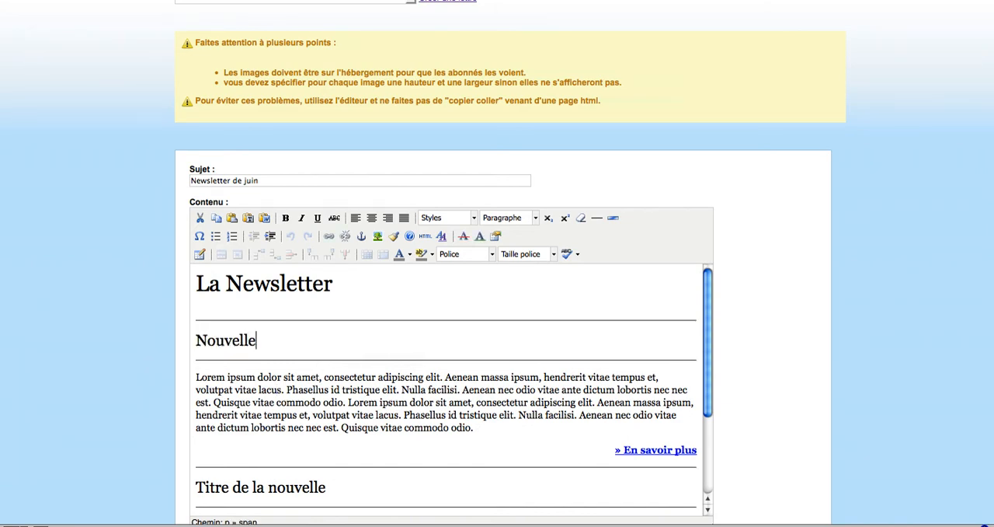
type(" cuvée")
Step: Replace the end of the first news paragraph, from its last "Phasellus id tristique elit" on, with "En savoir plus."
left_click_drag(403, 414, 460, 432)
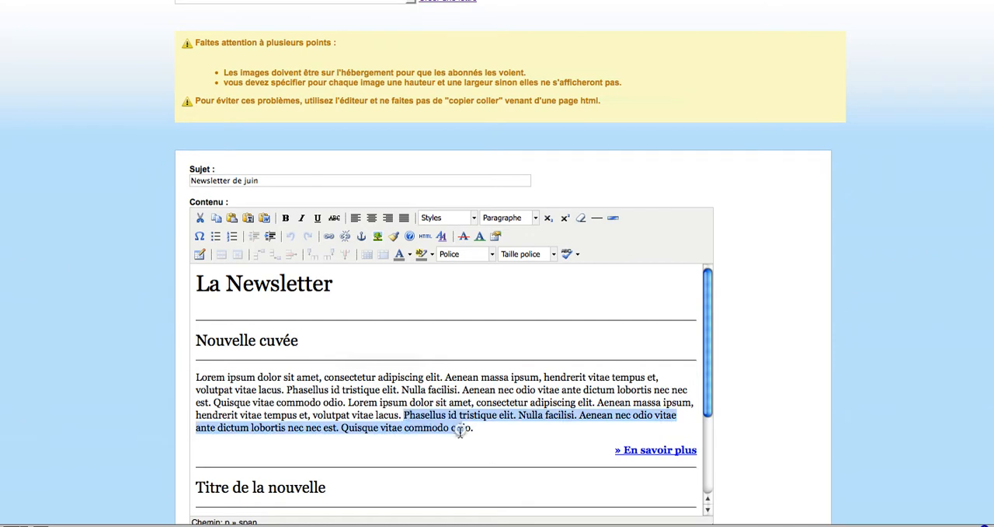
type("En ")
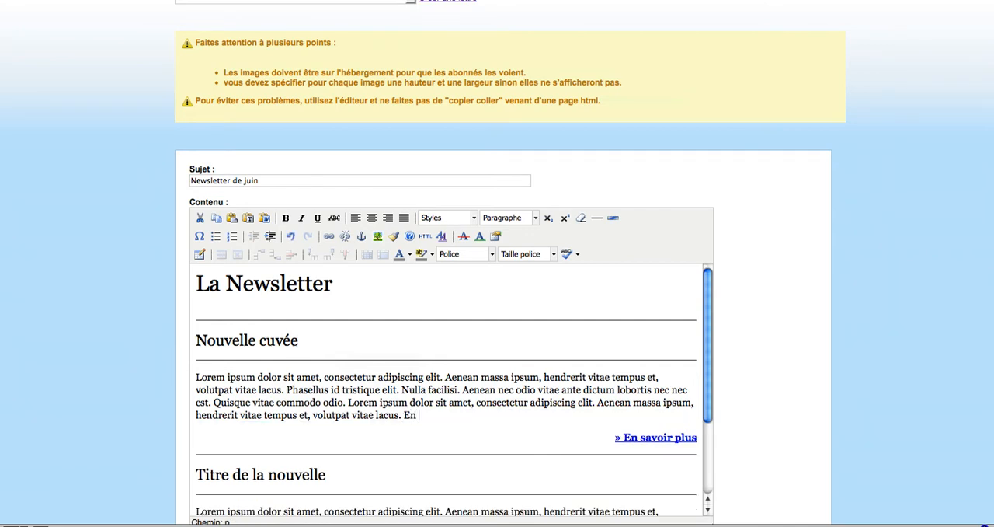
type("savoir plus.")
Step: Make the first news paragraph bold from its second "Lorem ipsum dolor sit amet" to its end
left_click_drag(479, 424, 350, 403)
left_click(285, 217)
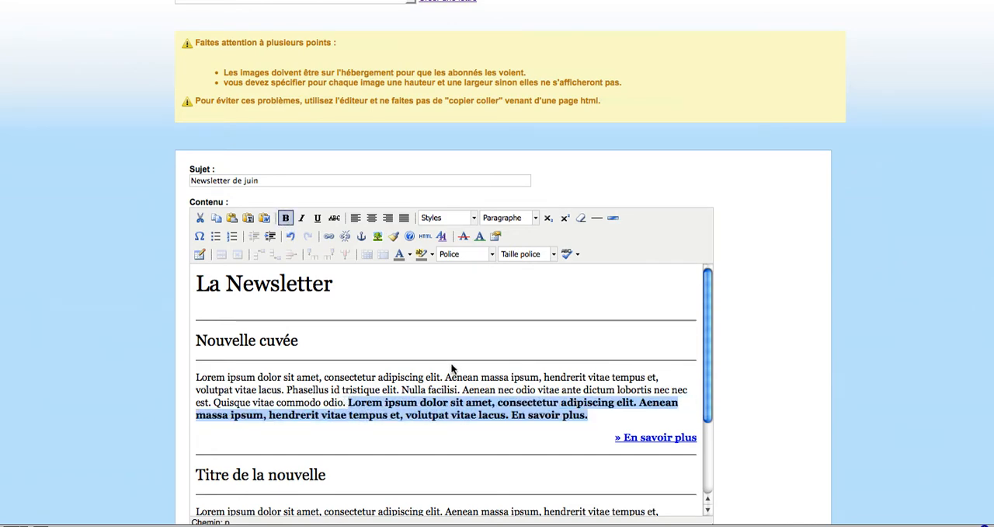
left_click(464, 391)
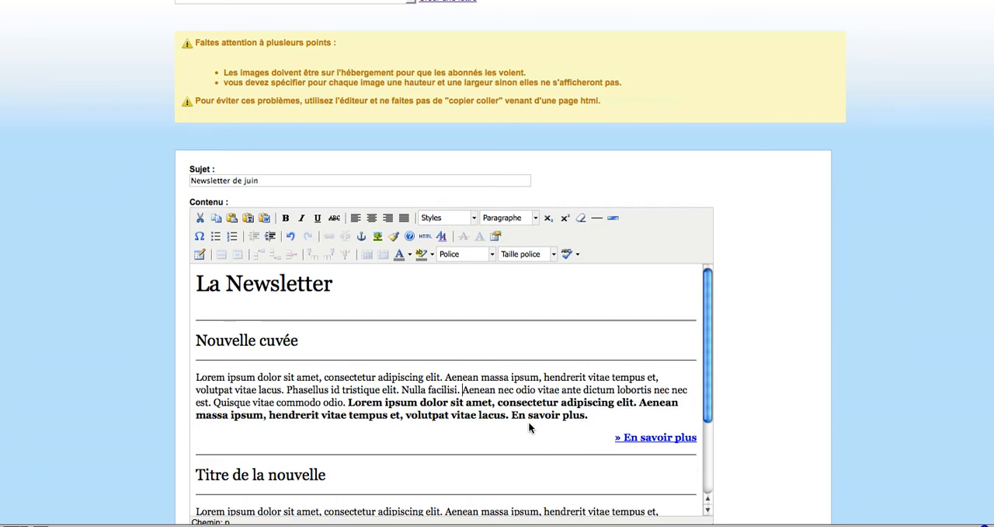
Step: Begin inserting an image at the start of the second news paragraph and browse the server's Image folder as thumbnails
scroll(529, 421, "down", 2)
scroll(523, 419, "down", 1)
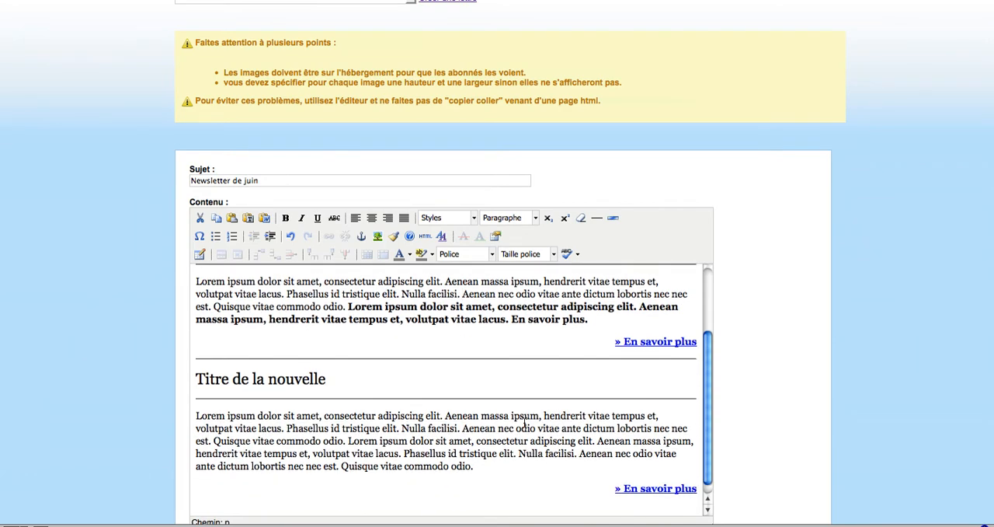
left_click(197, 418)
left_click(377, 236)
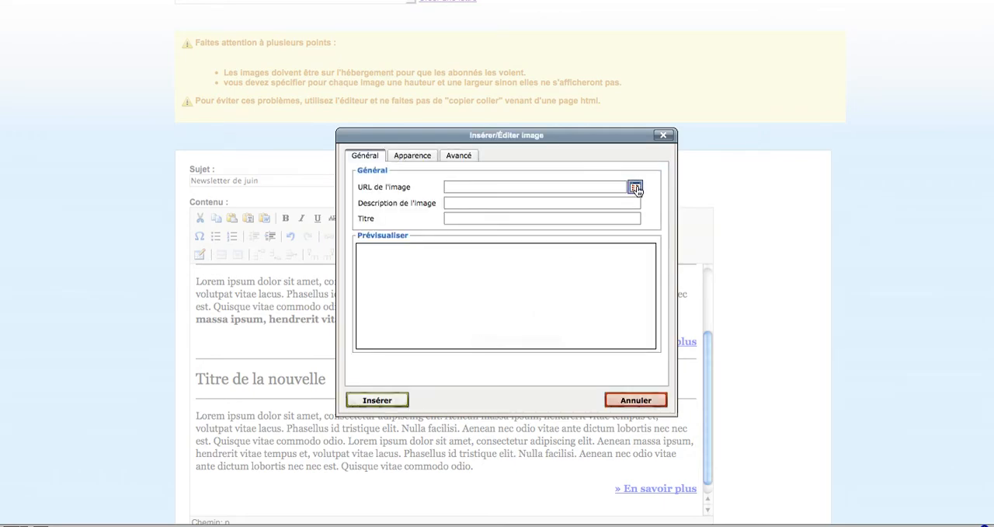
left_click(635, 187)
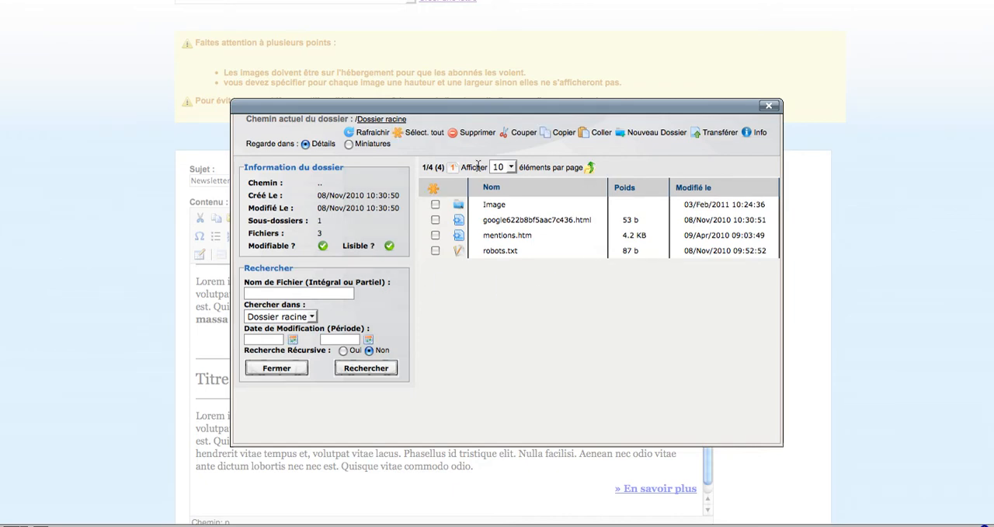
left_click(348, 145)
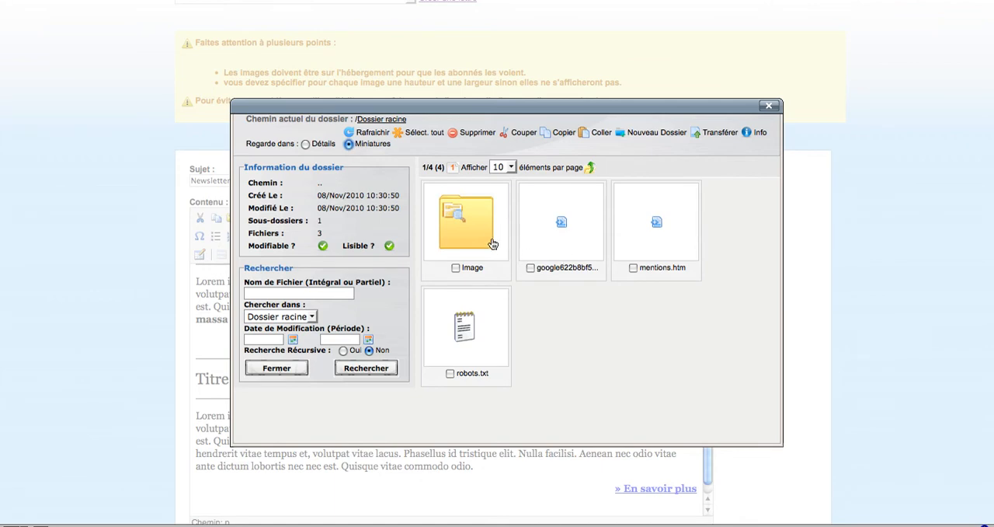
double_click(476, 224)
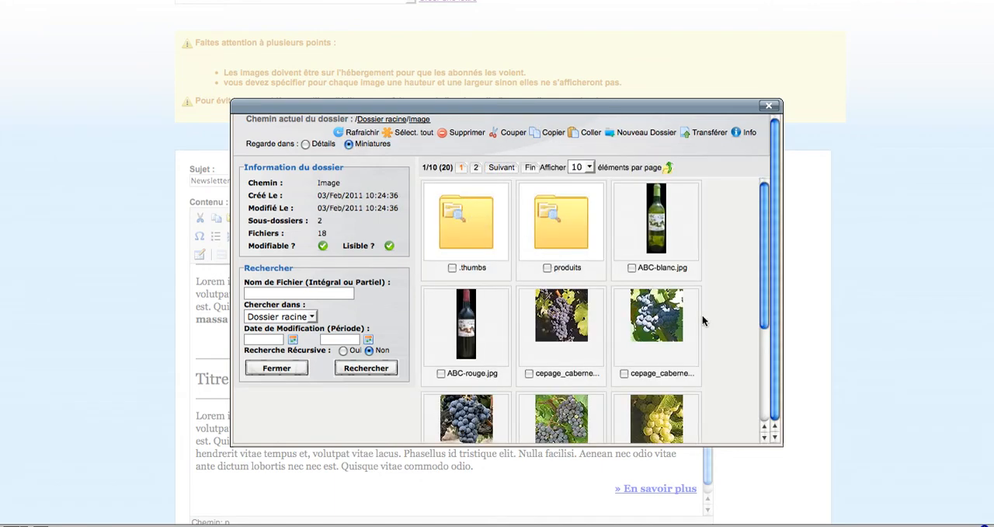
scroll(716, 322, "down", 3)
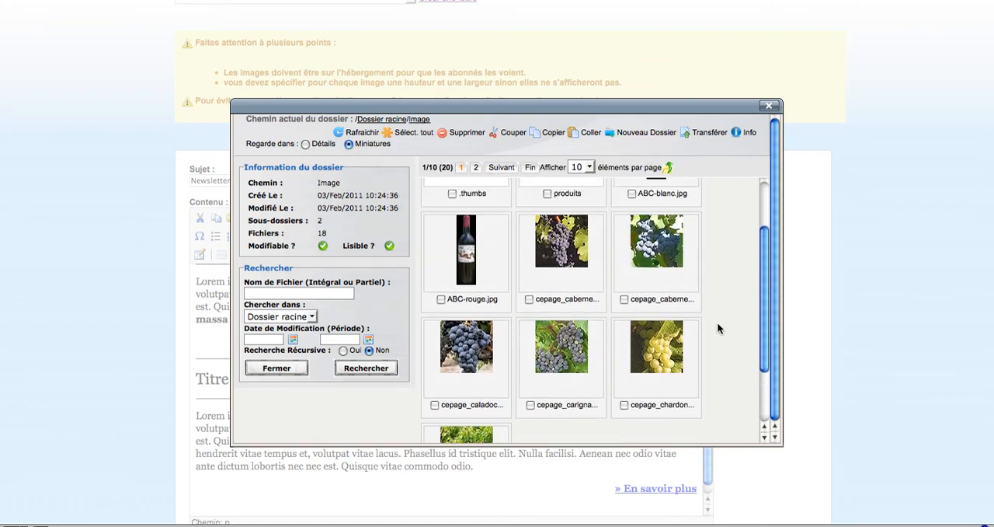
scroll(716, 321, "up", 2)
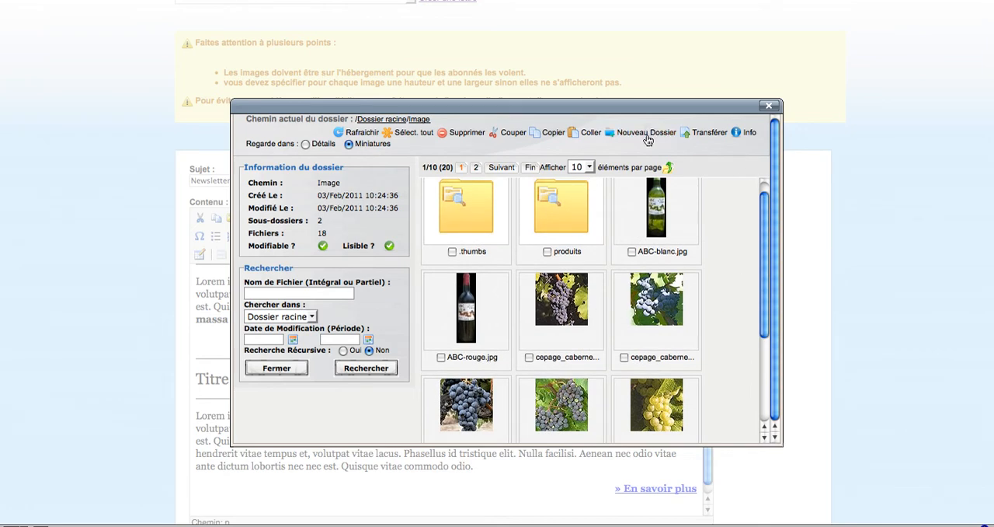
Step: Upload img_vendange.jpg from the desktop (Bureau) to the Image folder and close the transfer form
left_click(711, 137)
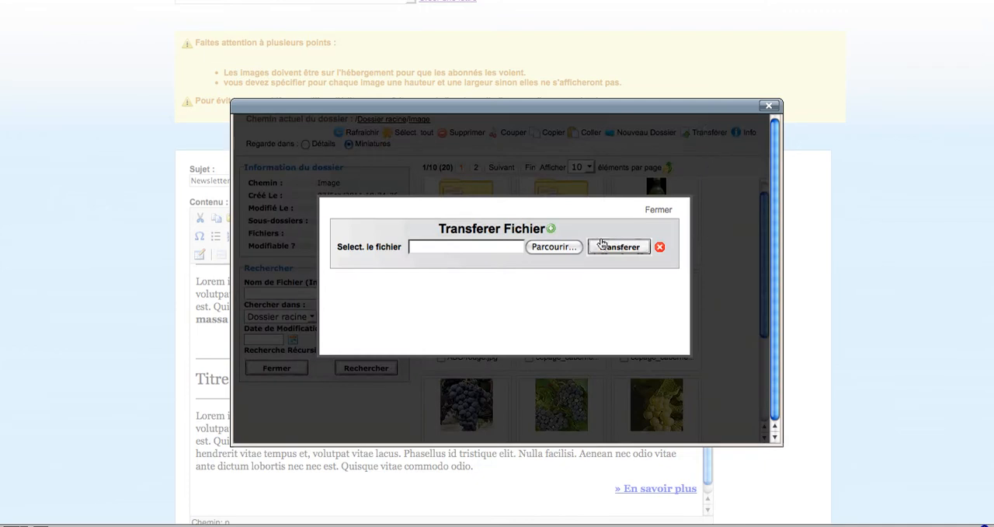
left_click(535, 249)
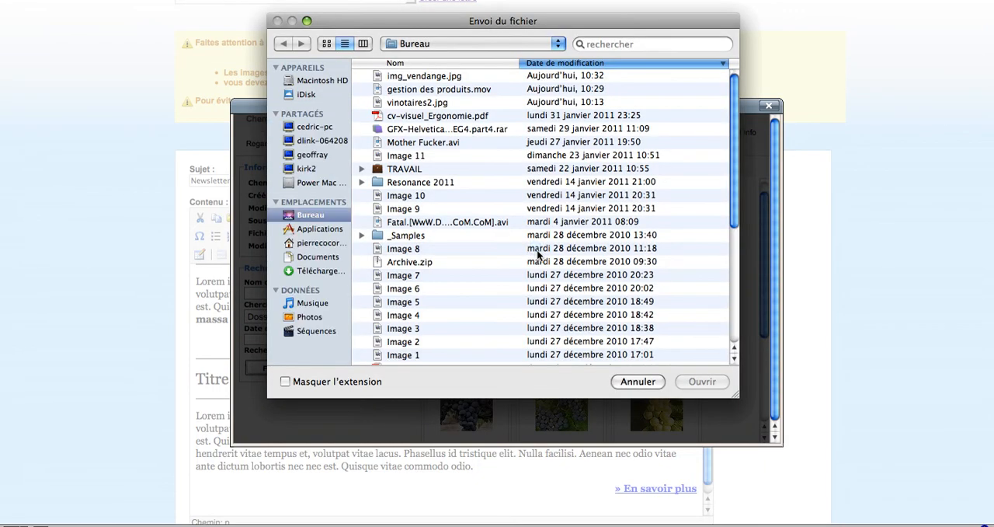
left_click(432, 76)
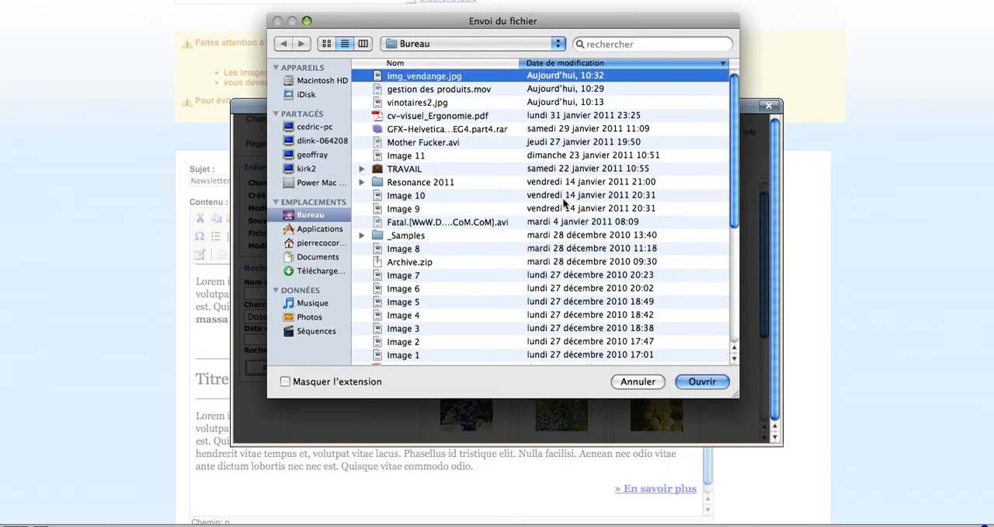
left_click(695, 381)
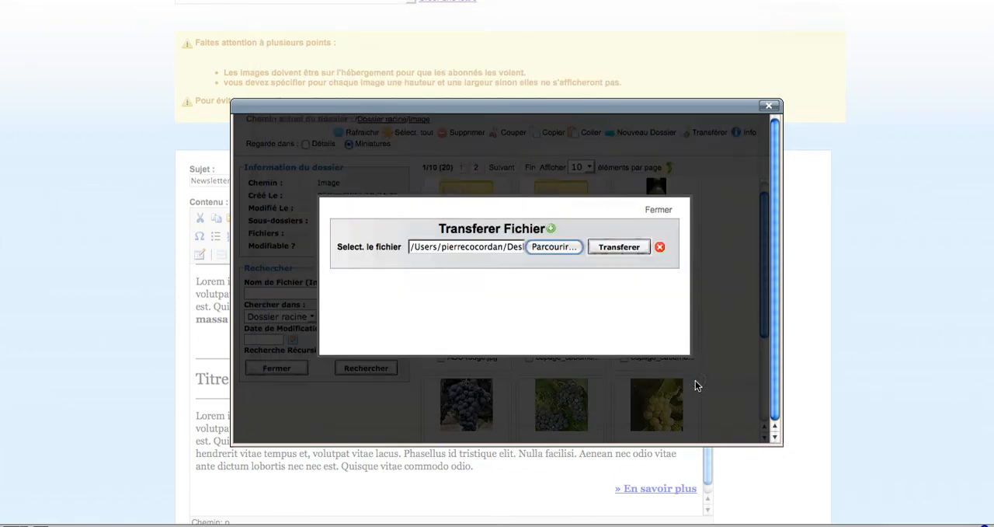
left_click(621, 248)
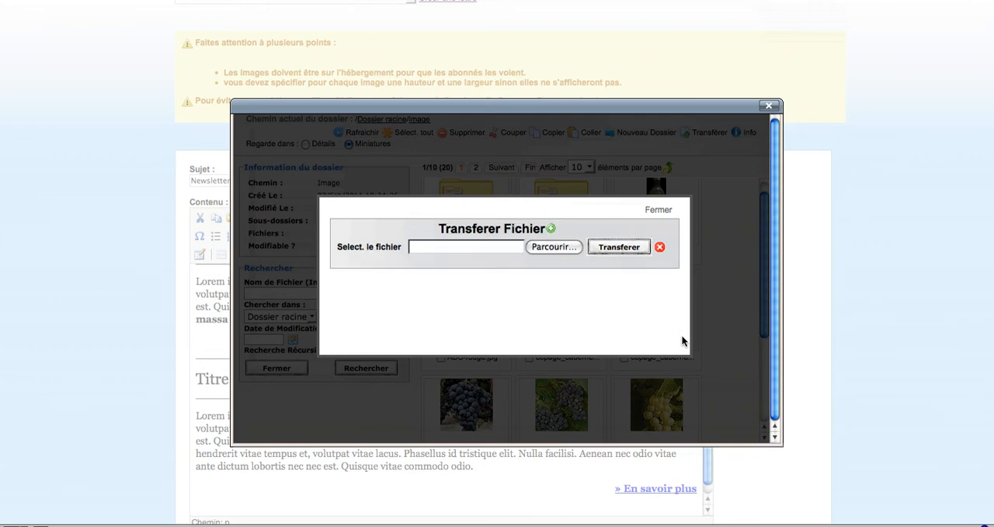
left_click(660, 210)
Step: Preview the uploaded img_vendange.jpg and choose it as the image to insert
scroll(705, 289, "down", 5)
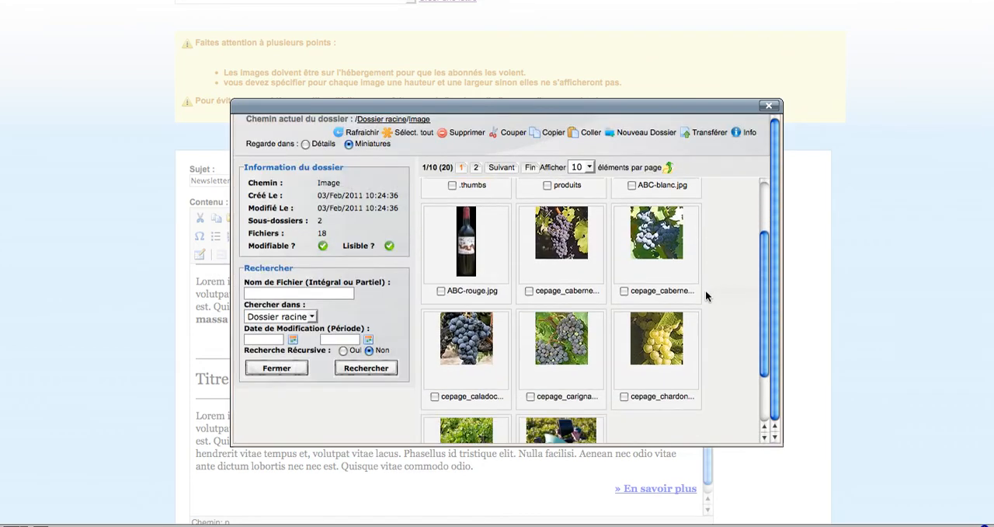
left_click(564, 370)
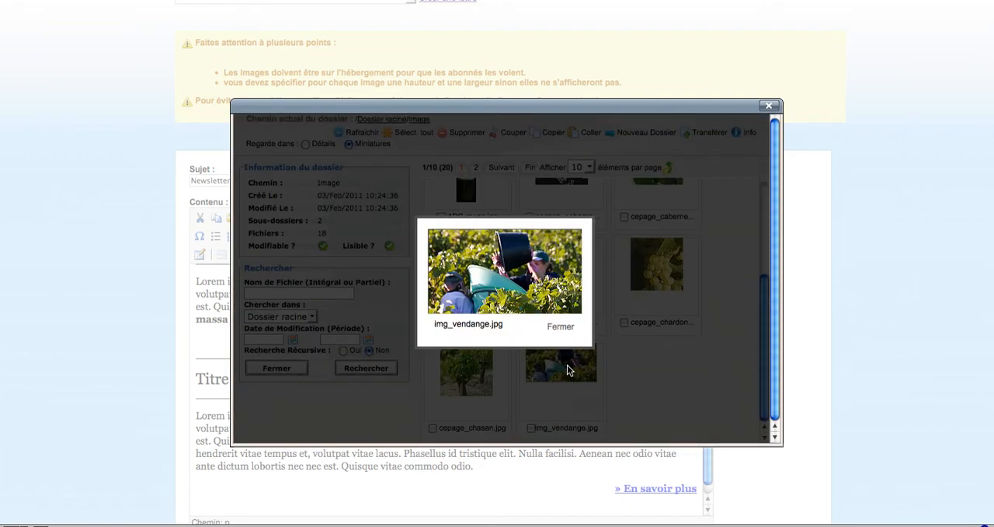
left_click(557, 325)
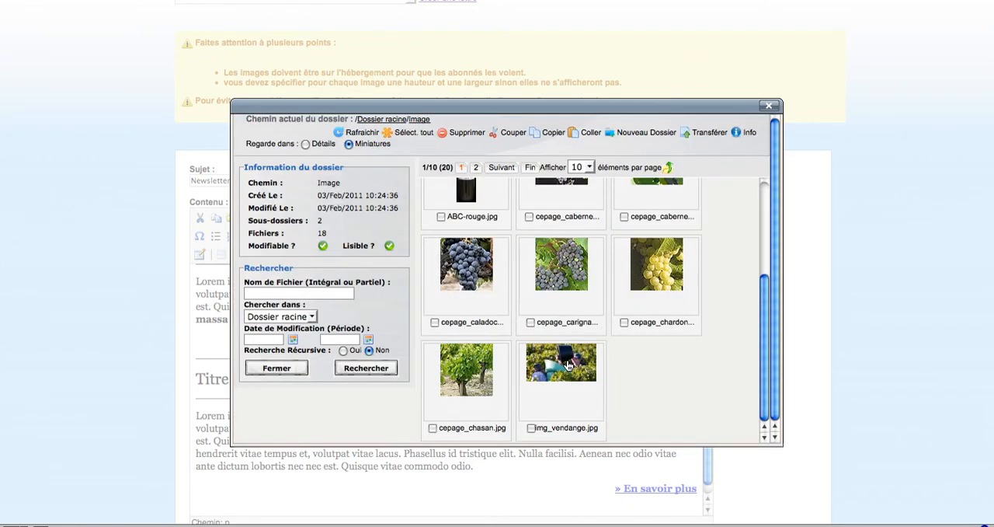
double_click(568, 363)
Step: Set both the image's description and its title to "vendange"
left_click(489, 203)
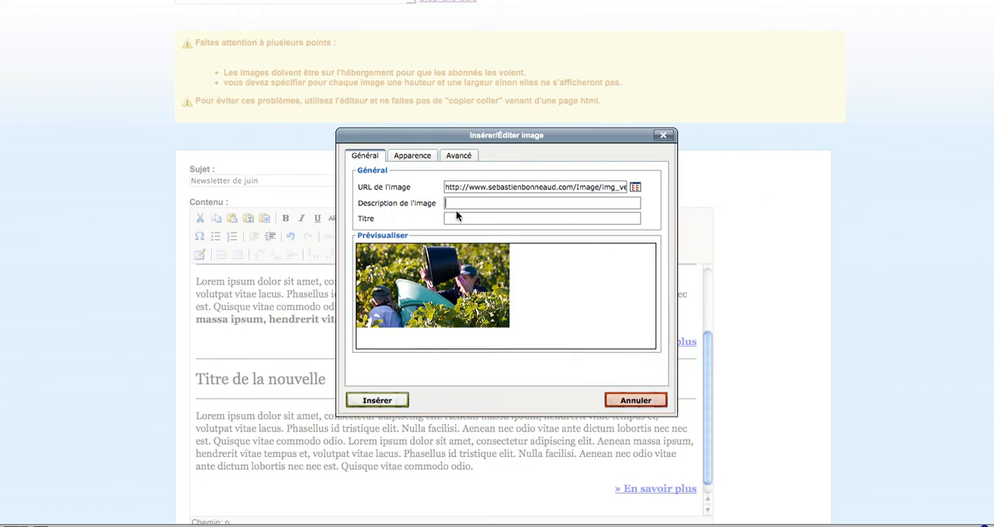
type("vendange")
left_click_drag(488, 202, 437, 200)
key("ctrl+c")
left_click(497, 219)
key("ctrl+v")
Step: Set the image's alignment to Gauche in its appearance settings
left_click(412, 158)
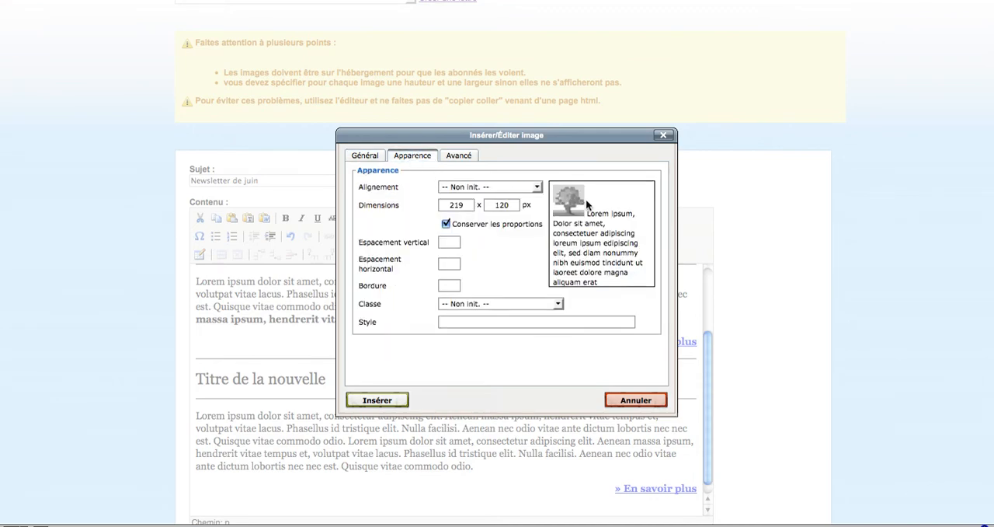
left_click(516, 186)
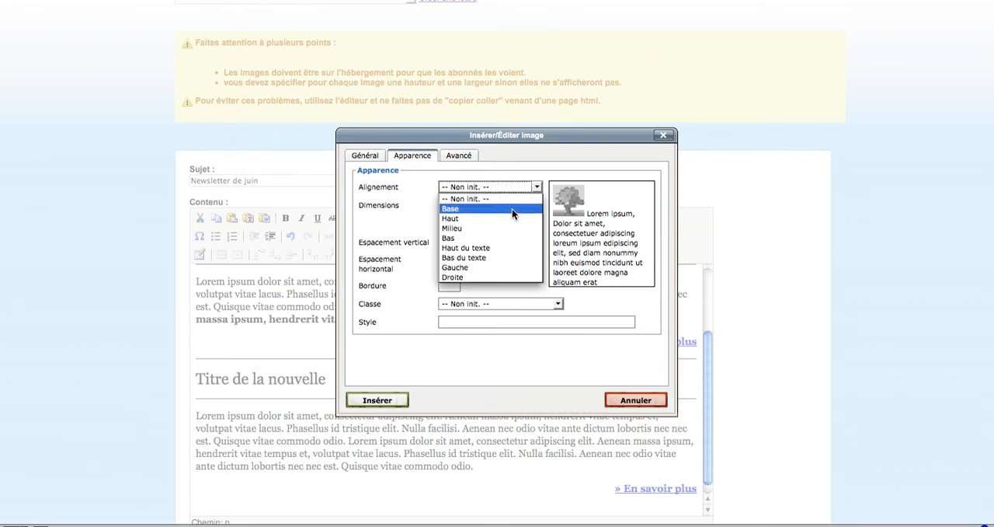
left_click(497, 268)
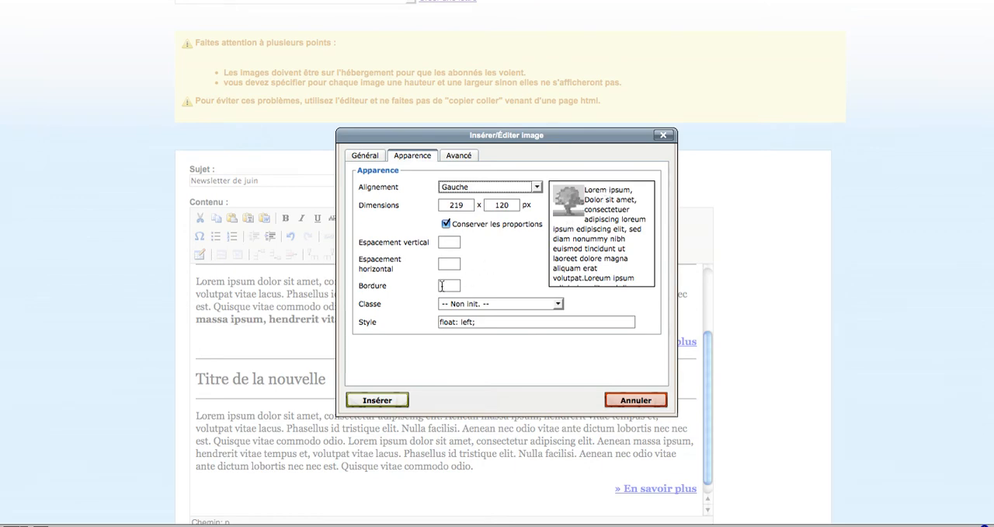
Step: Set the image's horizontal spacing to 10 and insert it into the newsletter
left_click(448, 263)
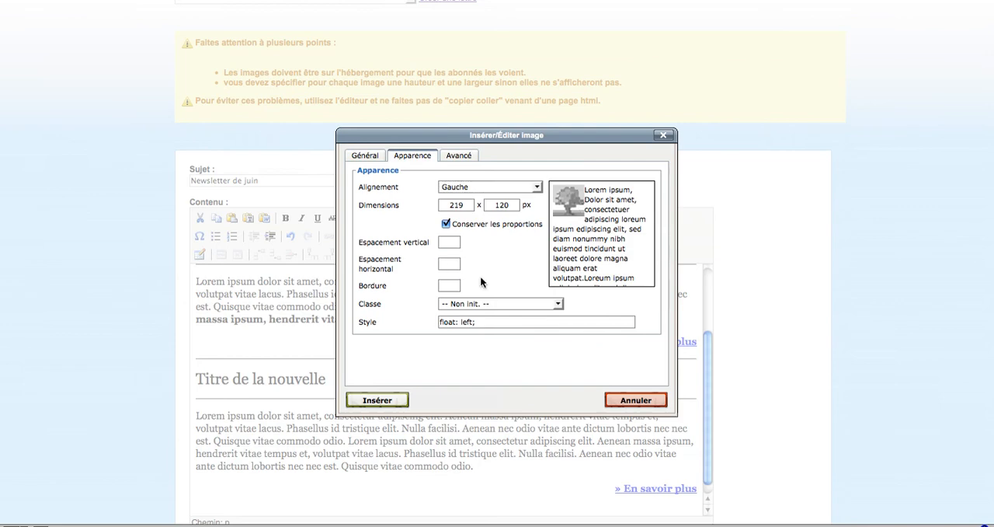
type("10")
left_click(450, 243)
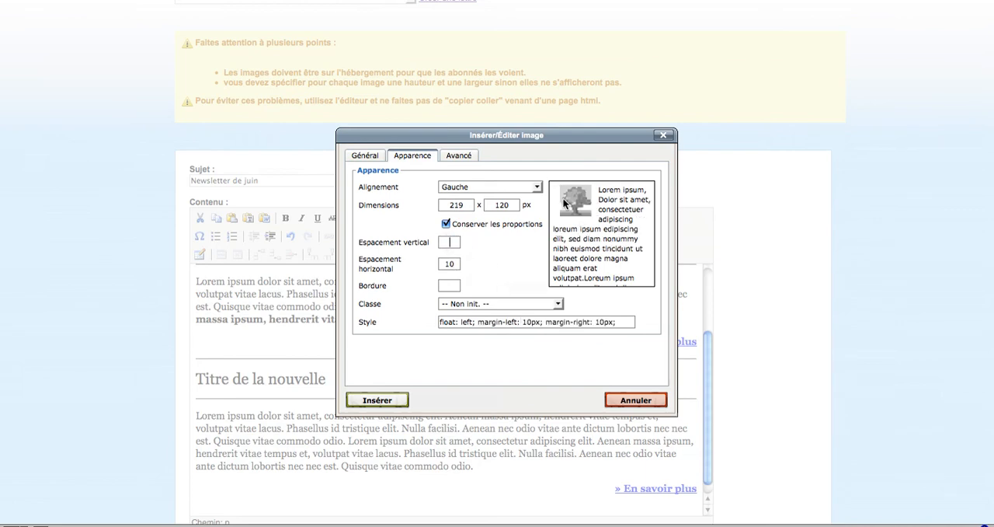
left_click(394, 399)
Step: Try the test-send option with its test email field, and set the test back to non
scroll(426, 384, "down", 2)
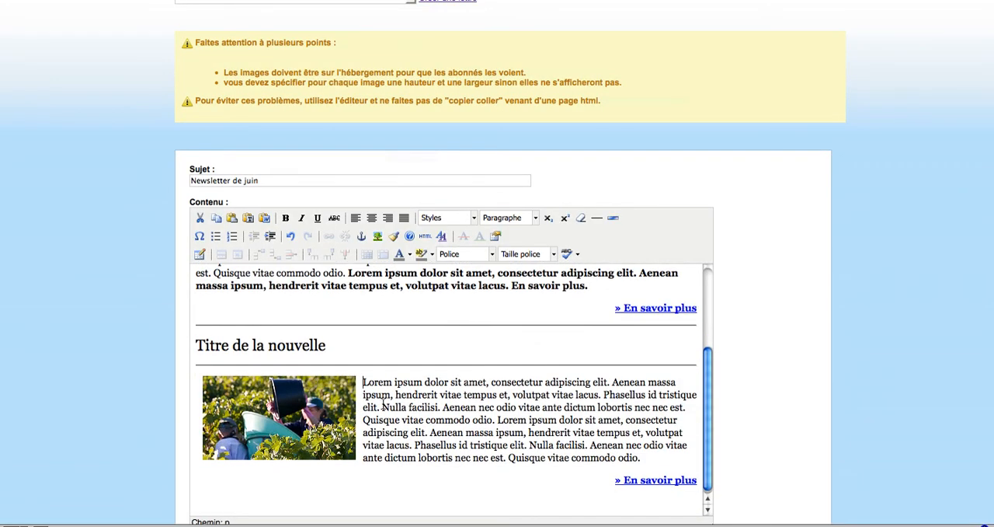
scroll(518, 395, "down", 1)
scroll(666, 377, "down", 4)
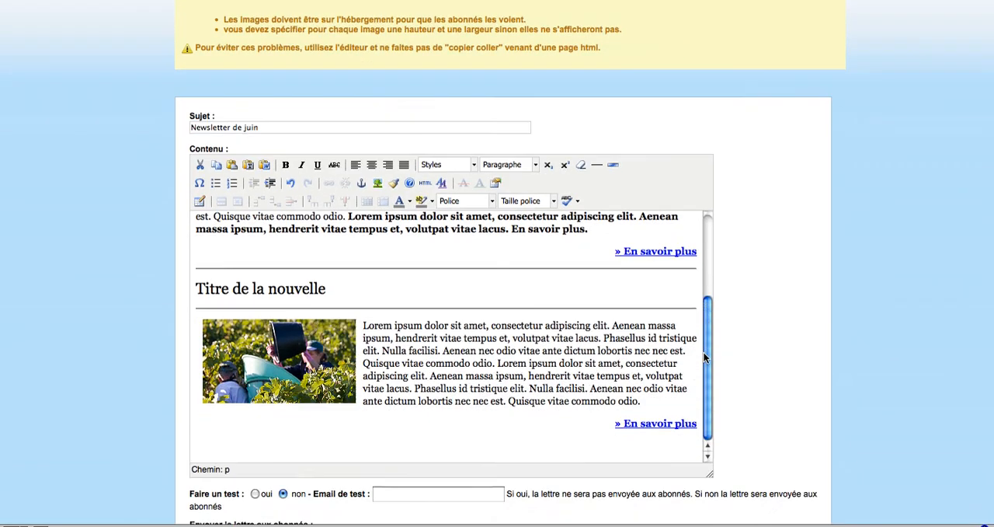
scroll(766, 333, "down", 5)
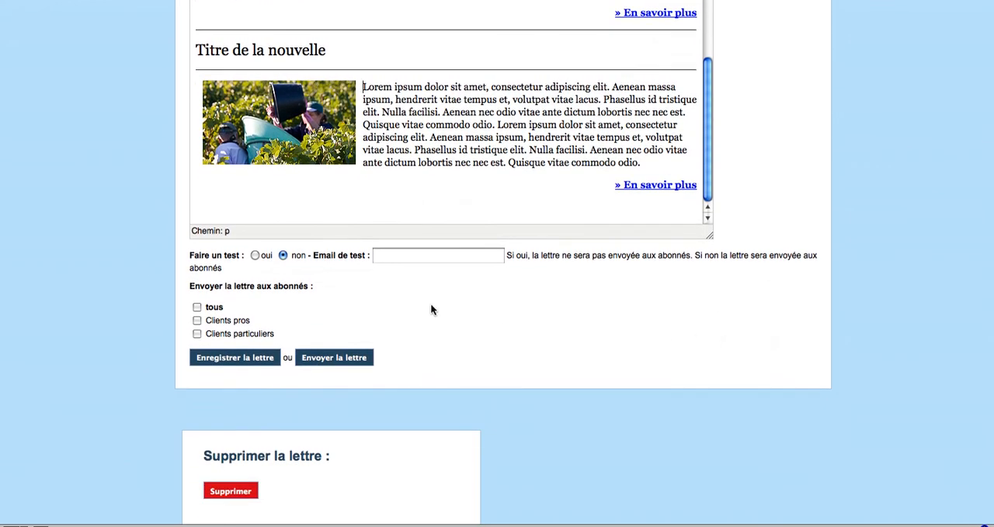
left_click(254, 255)
left_click(380, 256)
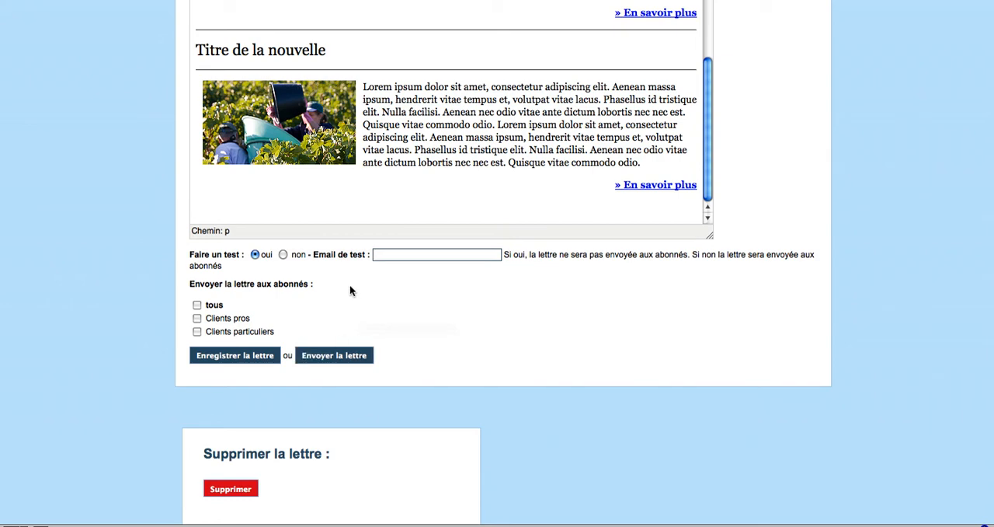
left_click(283, 254)
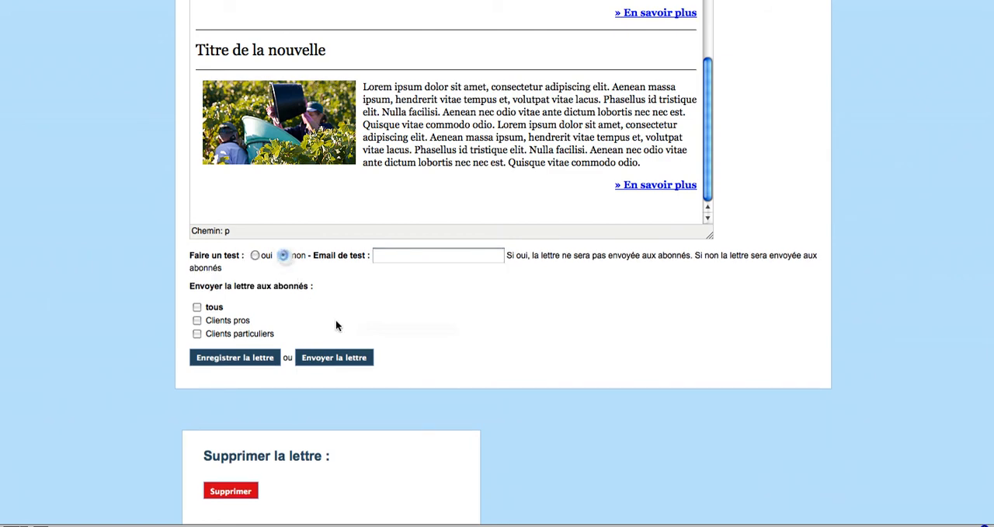
Step: Try choosing Clients pros, Clients particuliers and tous as recipients, and clear the selection
left_click(196, 320)
left_click(197, 334)
left_click(197, 308)
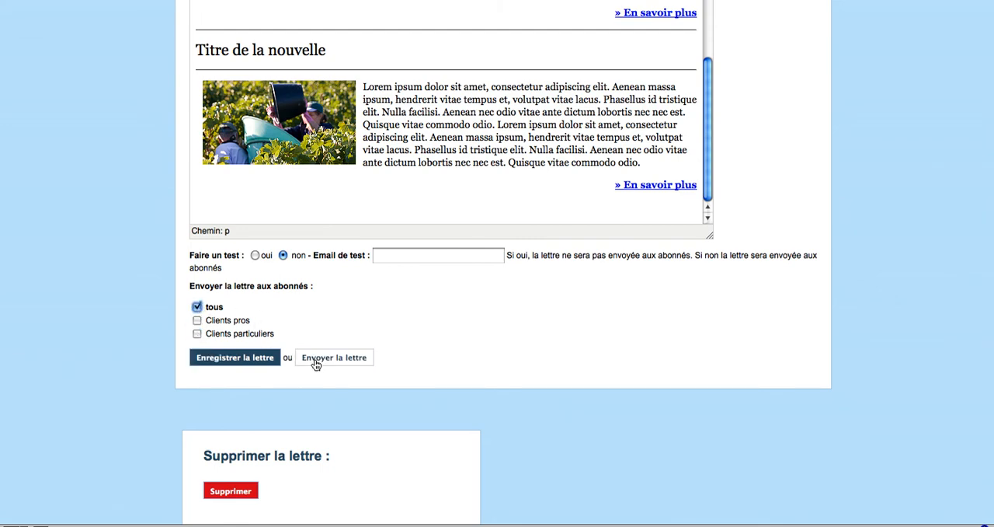
left_click(196, 307)
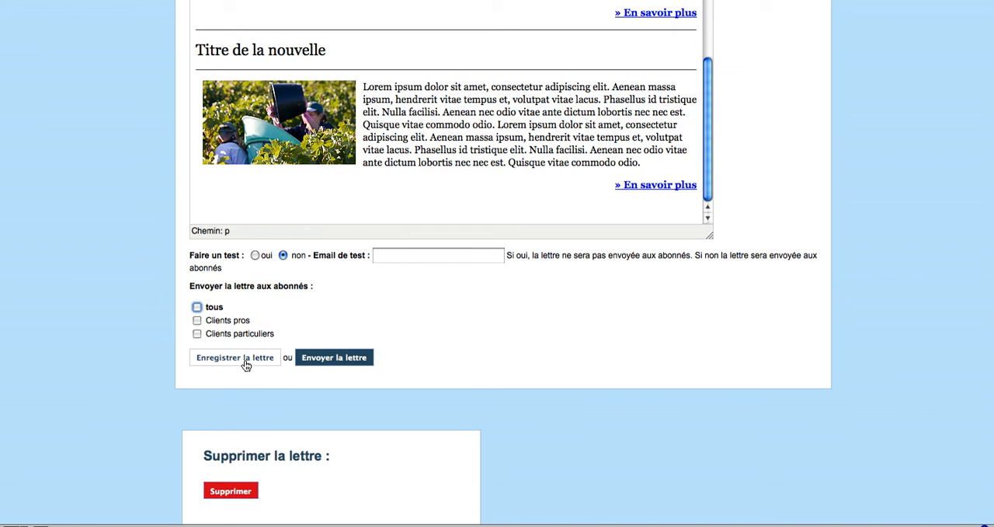
Step: Save the letter without sending it, and choose "Newsletter de juin 03 02 2011" from the existing letters
left_click(244, 364)
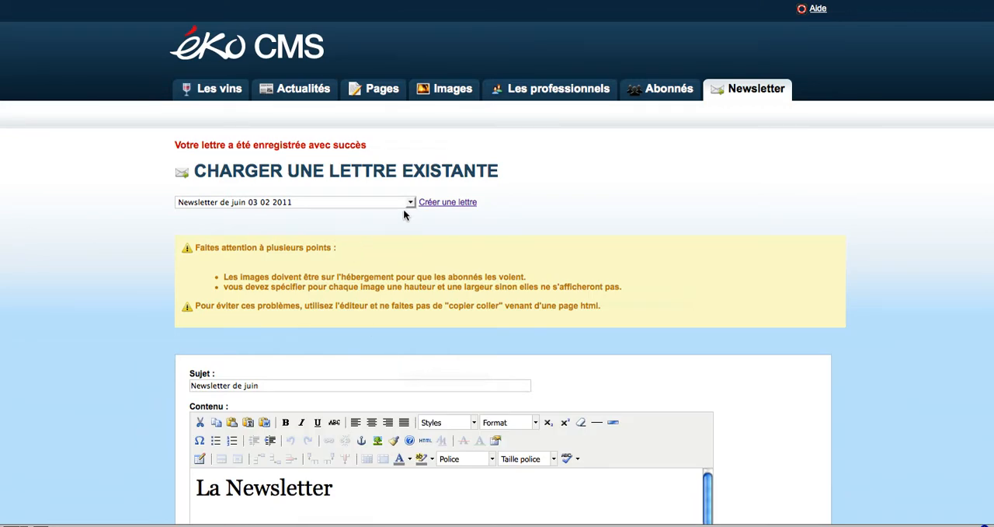
left_click(407, 202)
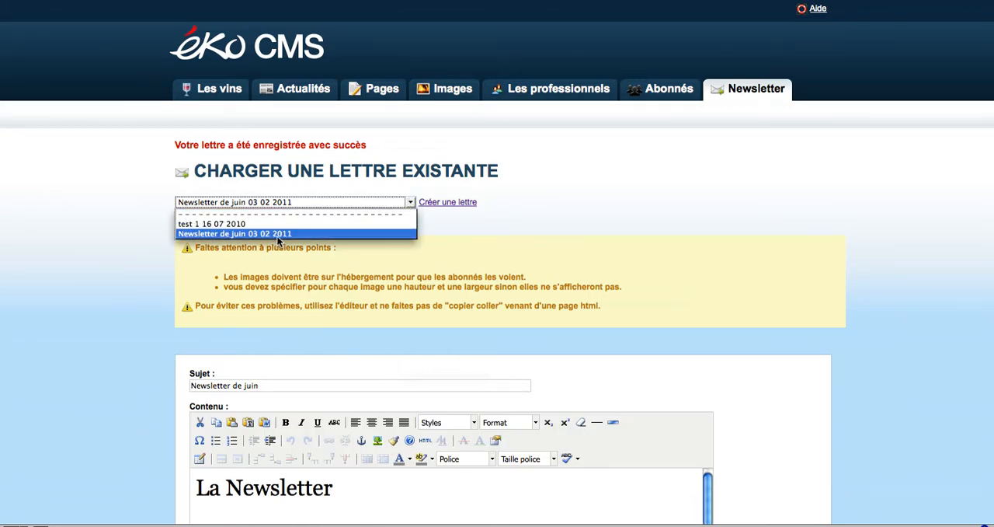
left_click(326, 236)
Step: Review the saved newsletter's content, its sending options and the deletion section
scroll(588, 348, "down", 1)
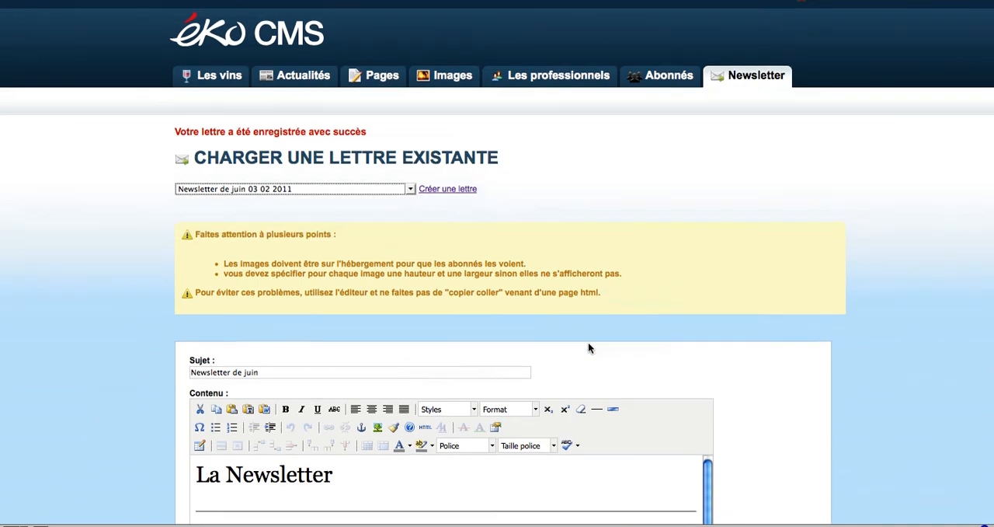
scroll(588, 347, "down", 10)
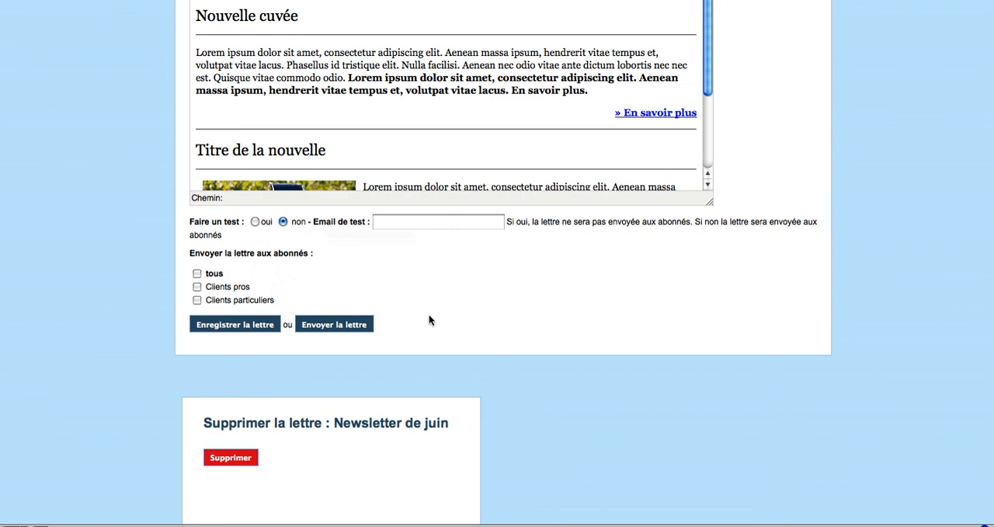
scroll(458, 323, "up", 2)
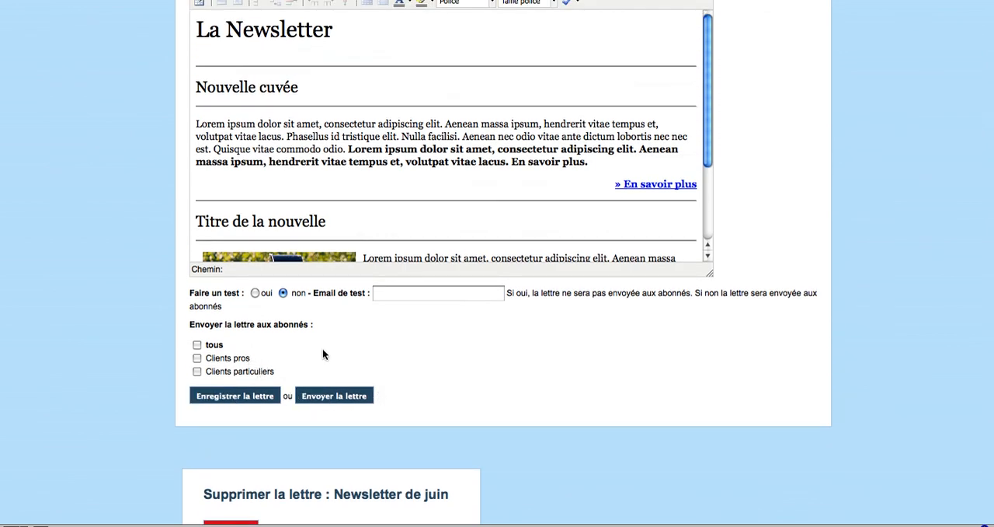
scroll(729, 375, "up", 5)
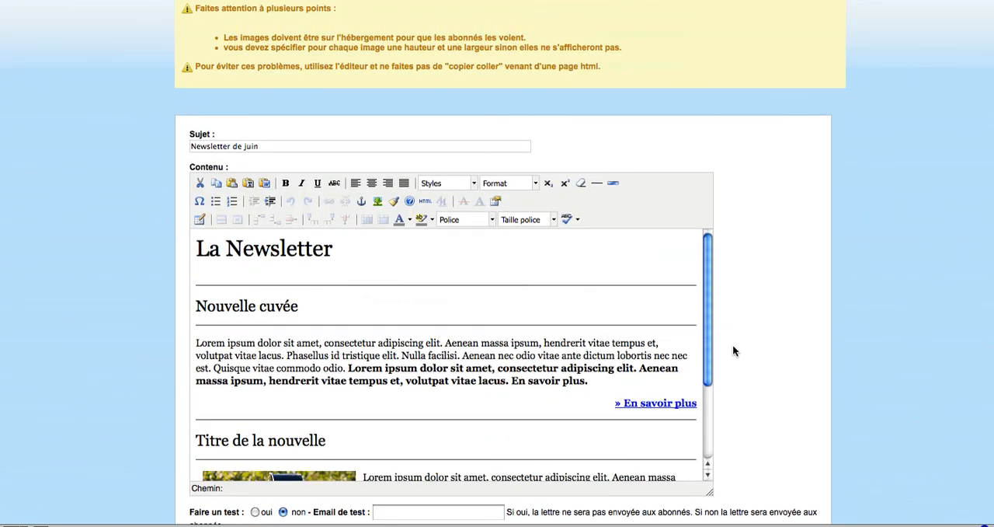
scroll(733, 350, "up", 4)
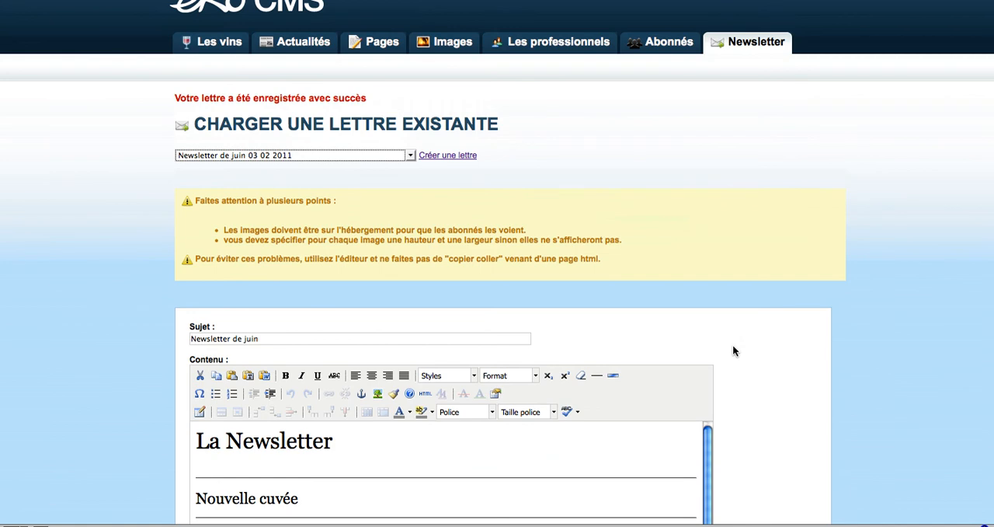